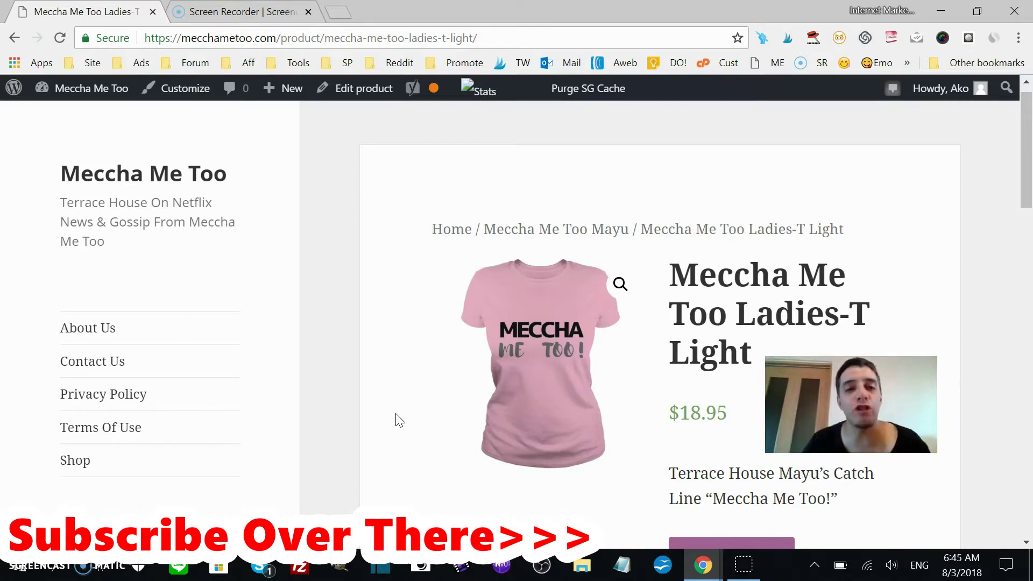
- Open the Meccha Me Too Ladies-T Light product for editing and review its description, SEO, image and product data sections
left_click(362, 89)
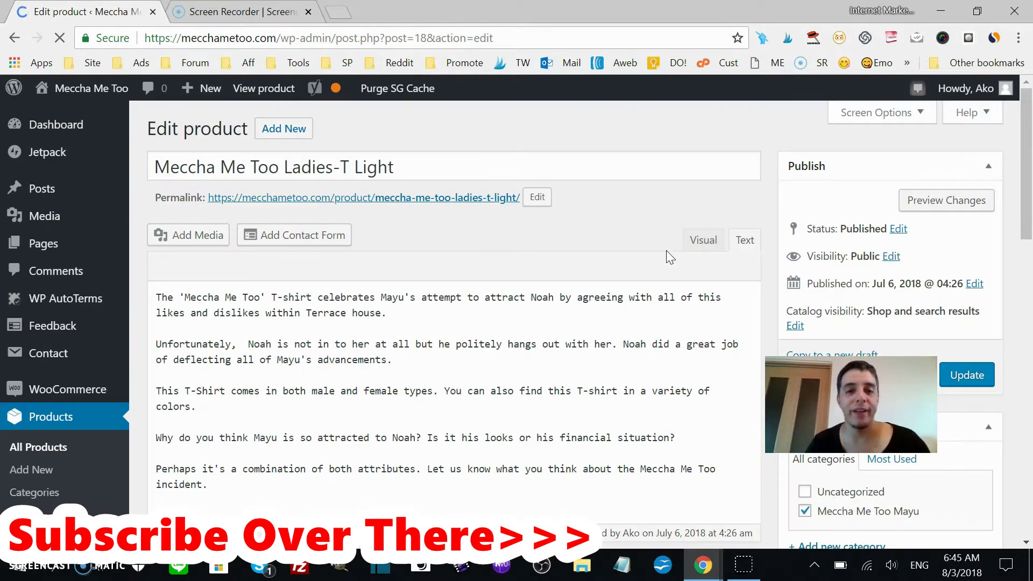
scroll(666, 250, "down", 3)
scroll(666, 251, "up", 3)
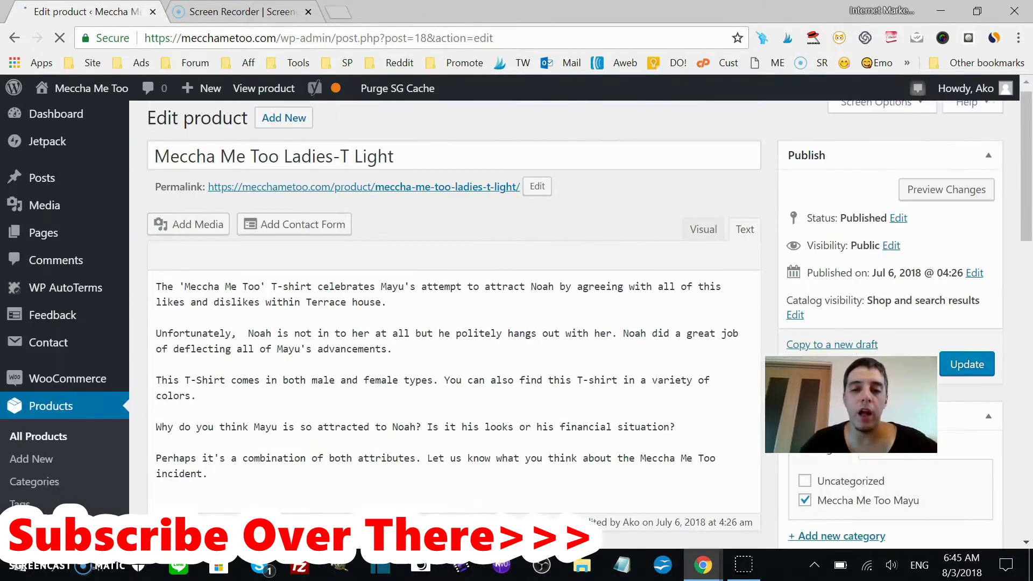
scroll(666, 250, "down", 1)
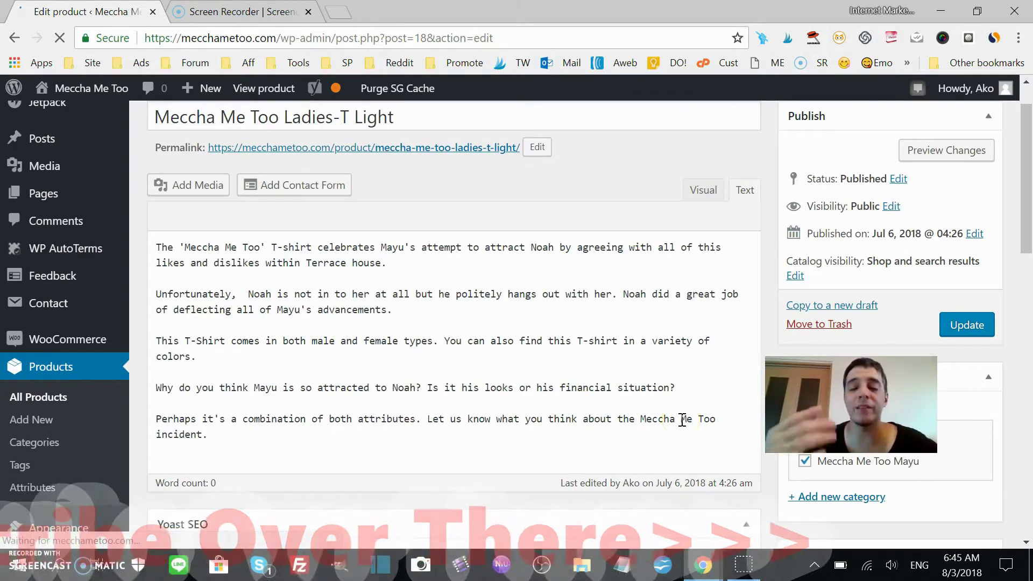
scroll(683, 420, "down", 6)
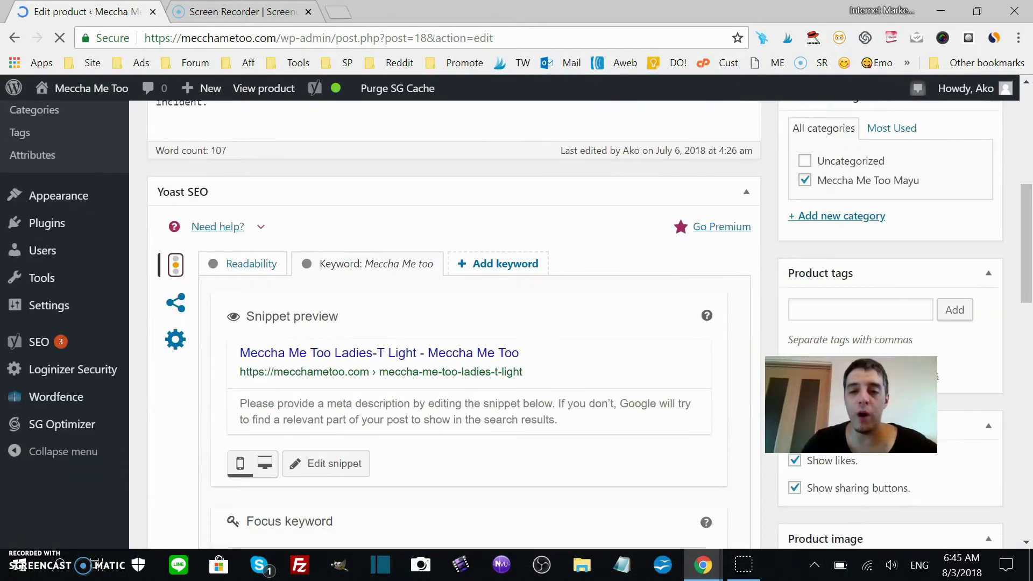
scroll(591, 324, "down", 6)
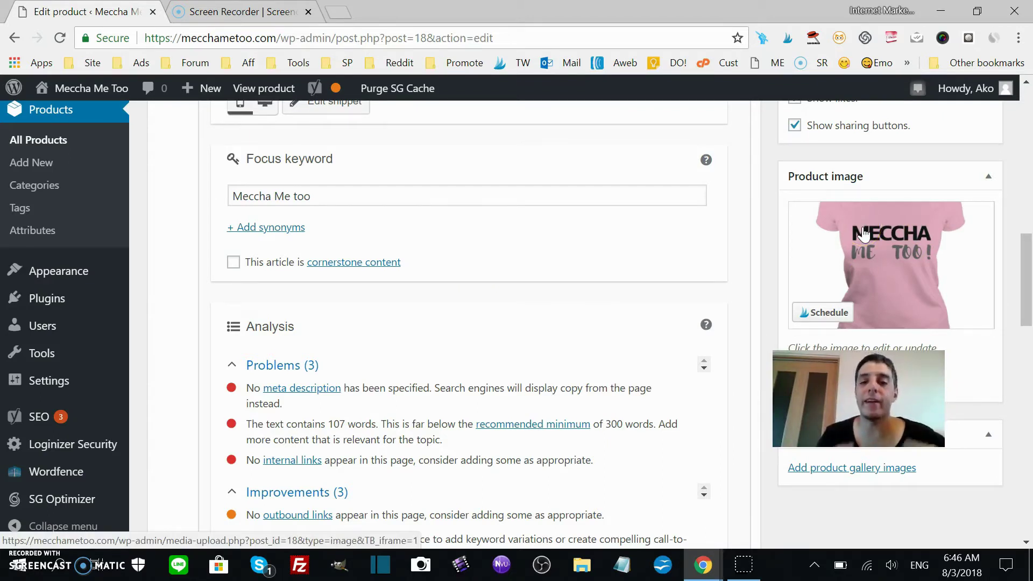
right_click(1028, 301)
left_click(1027, 301)
left_click_drag(1027, 301, 1029, 453)
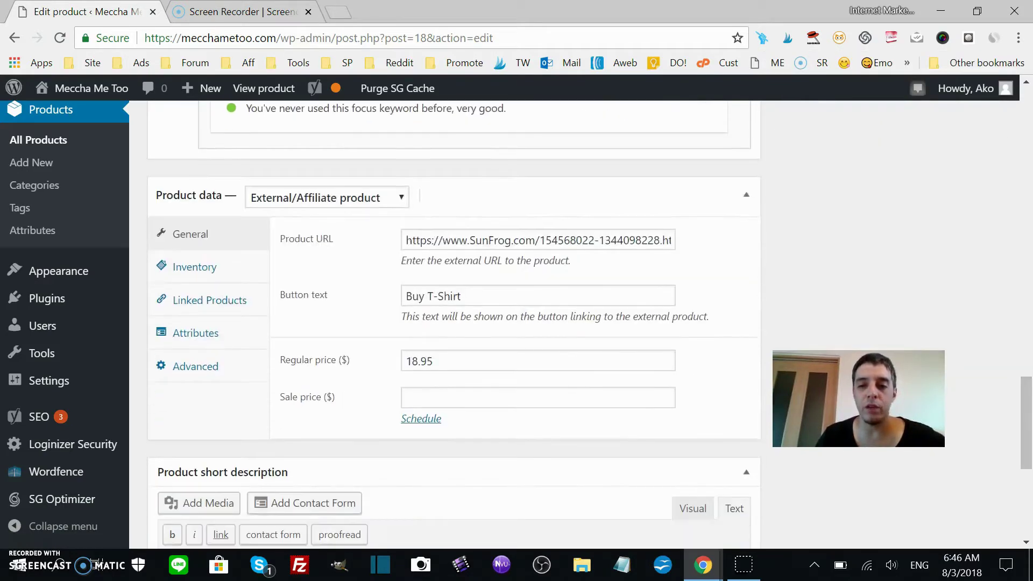
left_click_drag(770, 407, 688, 208)
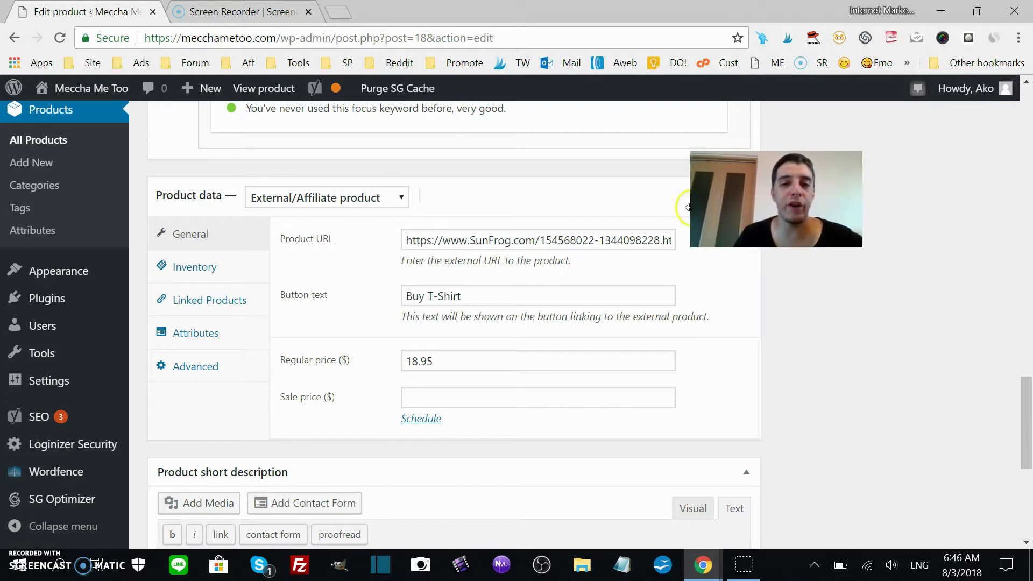
- Switch the product type to Simple product and review the options it offers in the product data section
left_click(388, 199)
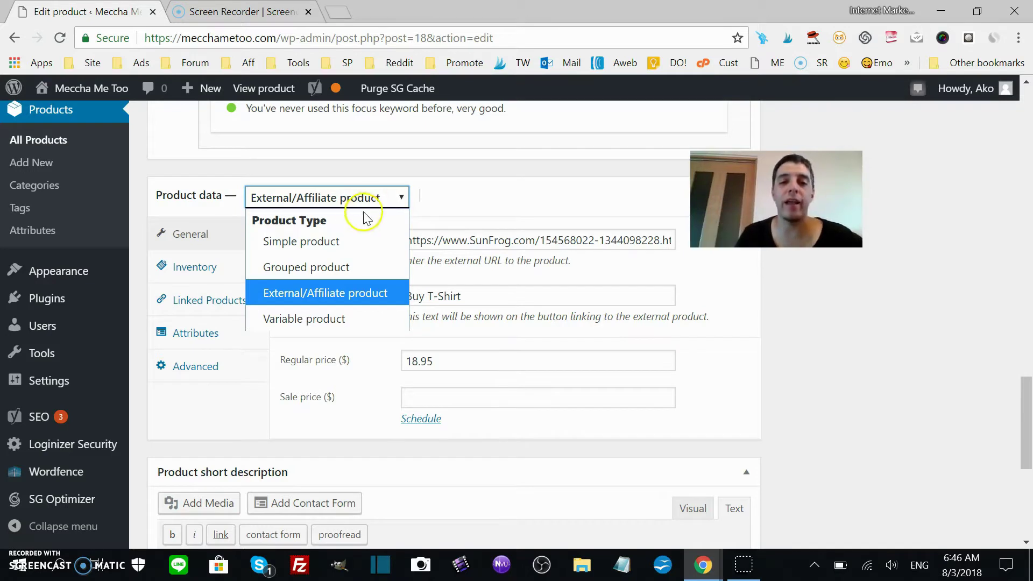
left_click(344, 242)
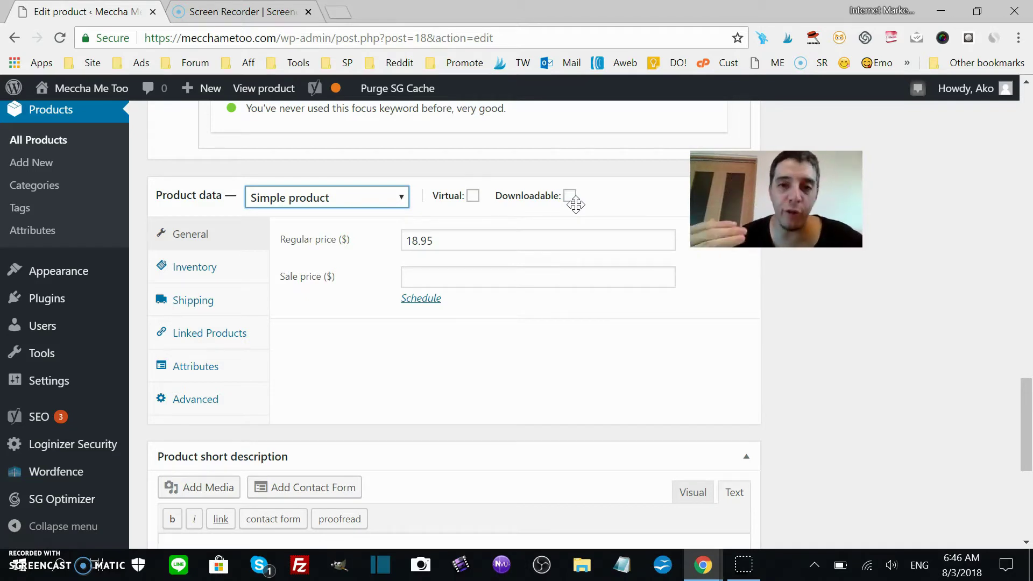
left_click(395, 202)
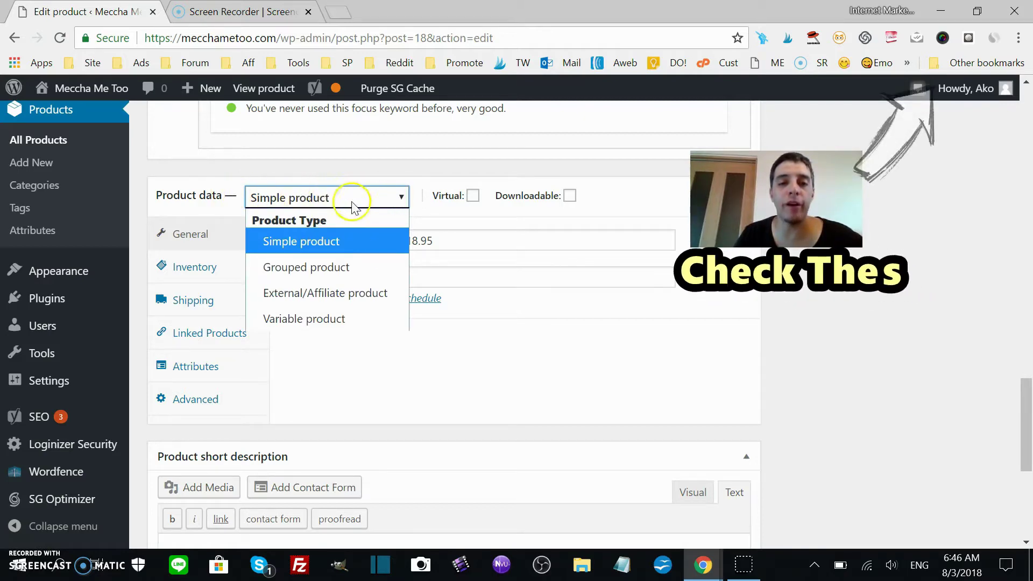
left_click_drag(1026, 408, 1029, 73)
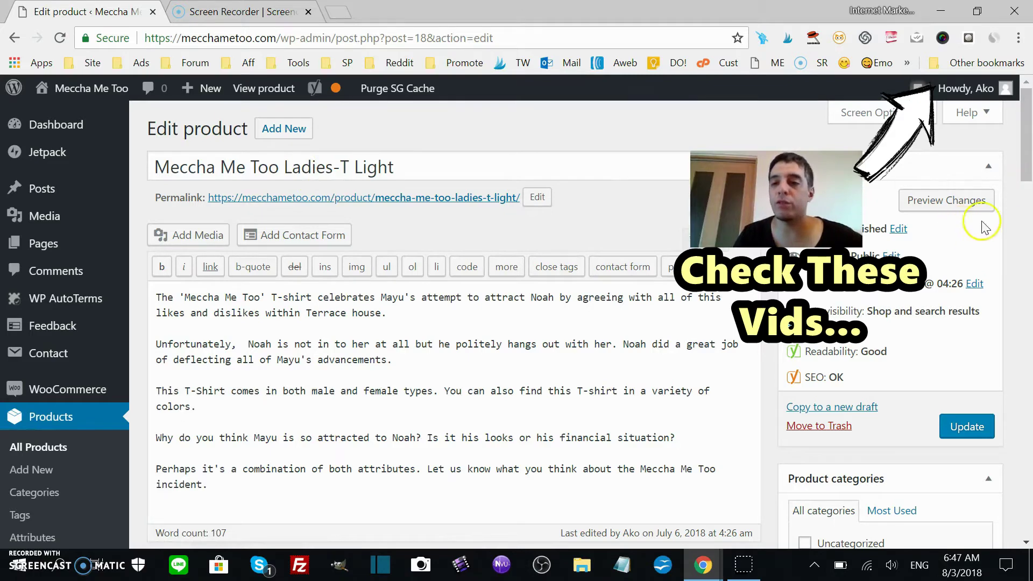
left_click_drag(1026, 137, 1026, 422)
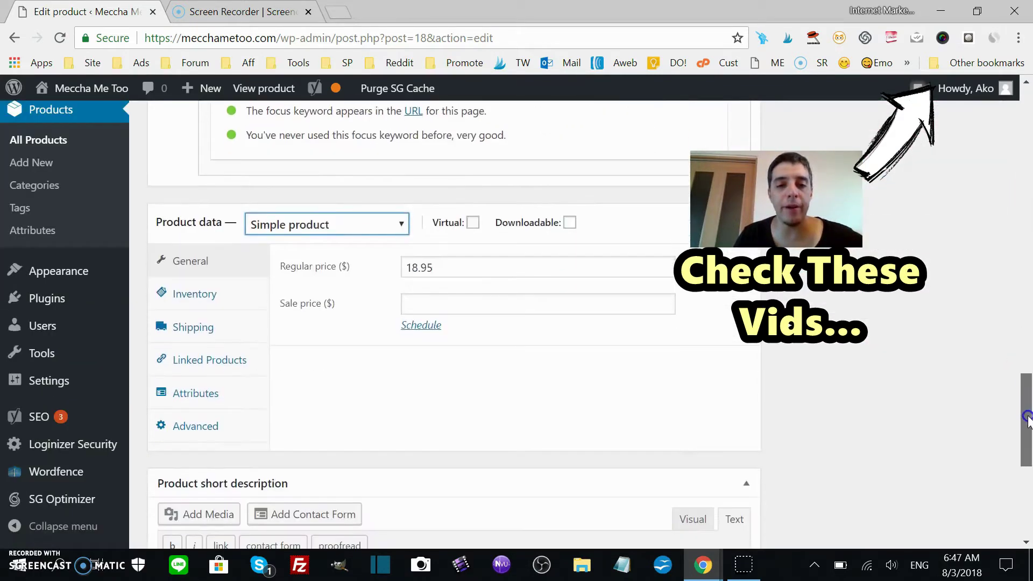
- Set the product type to External/Affiliate product and keep the product data section expanded
left_click(395, 225)
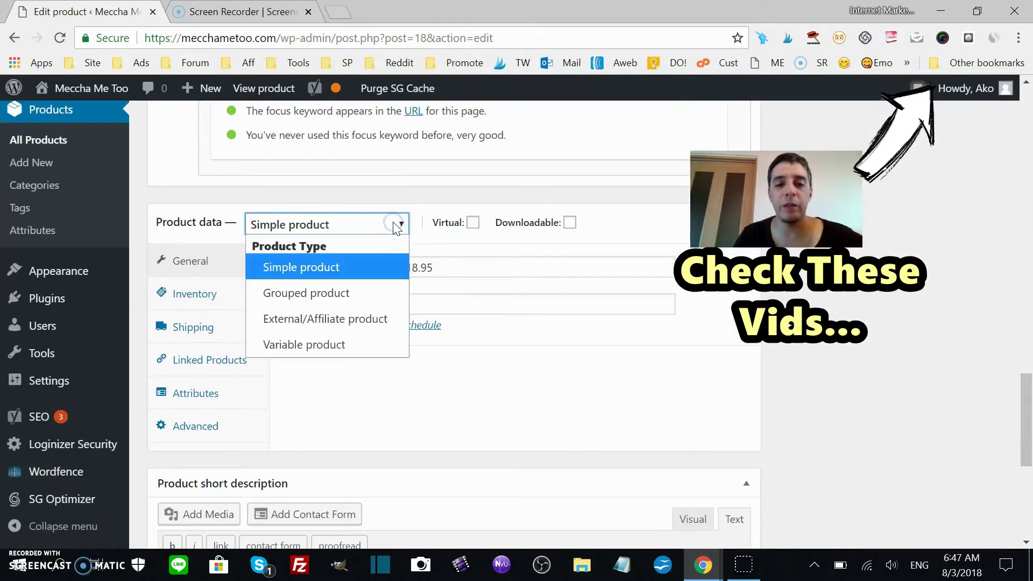
left_click(370, 321)
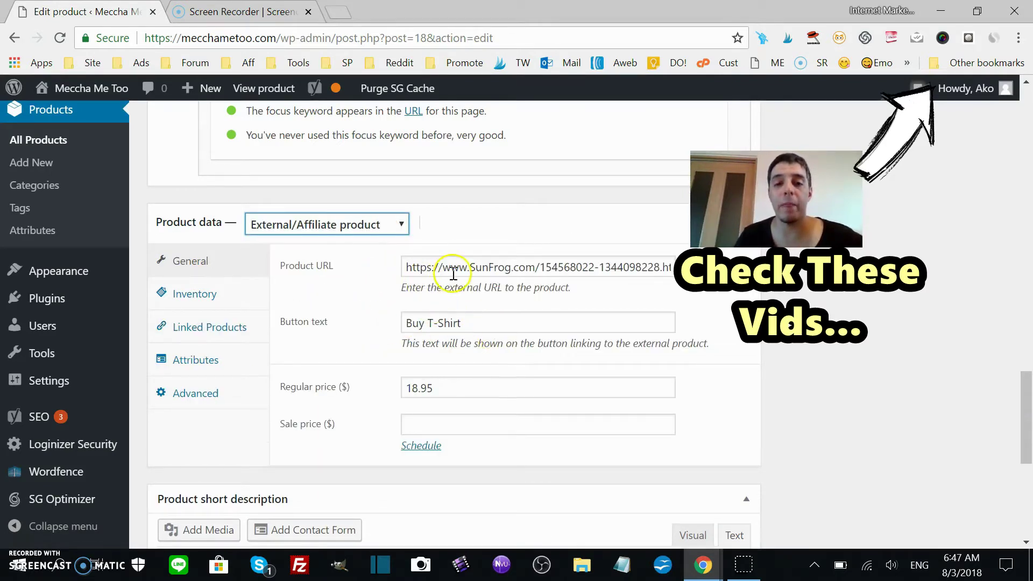
left_click_drag(452, 269, 591, 241)
left_click(591, 241)
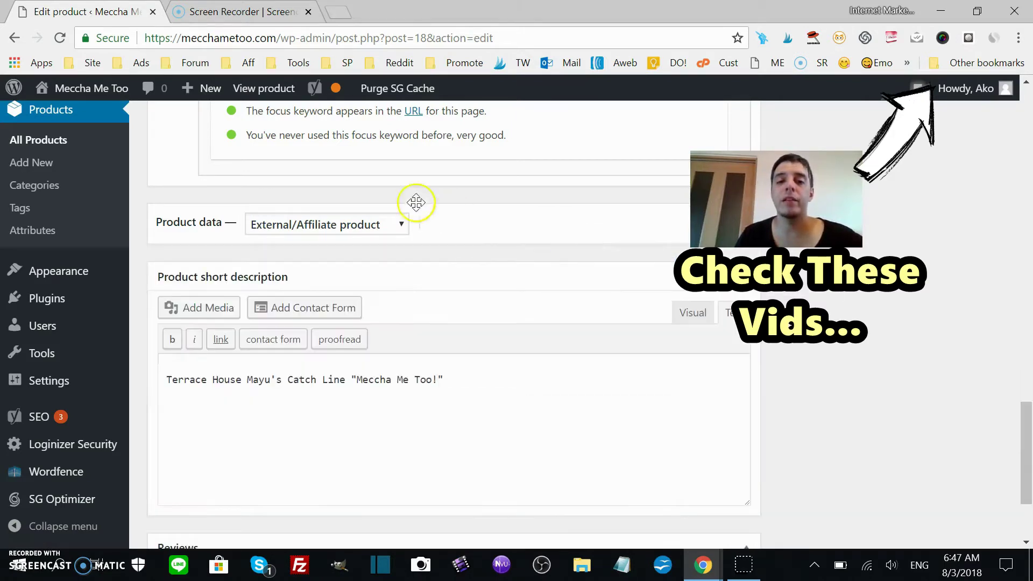
left_click(399, 228)
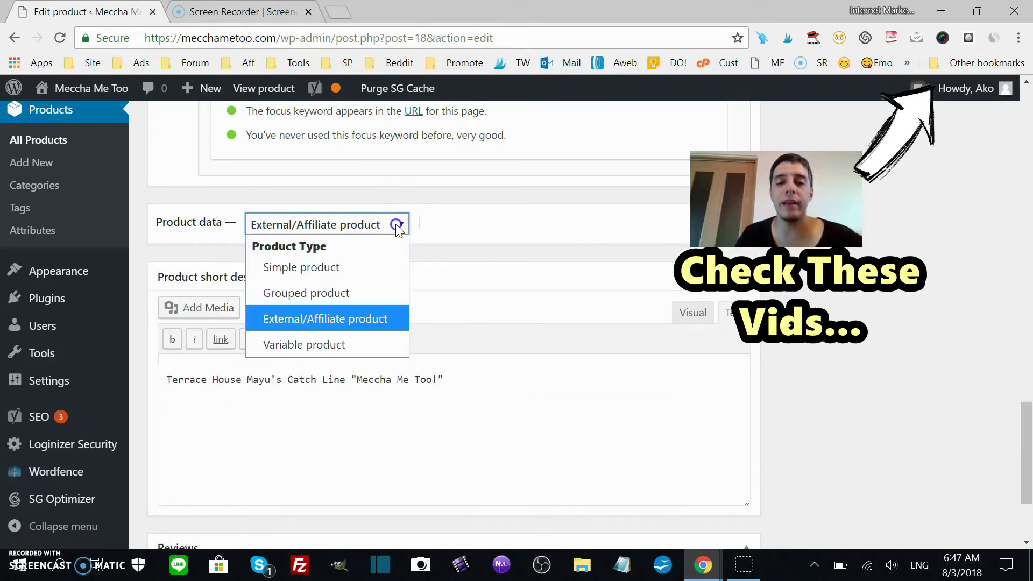
left_click(370, 320)
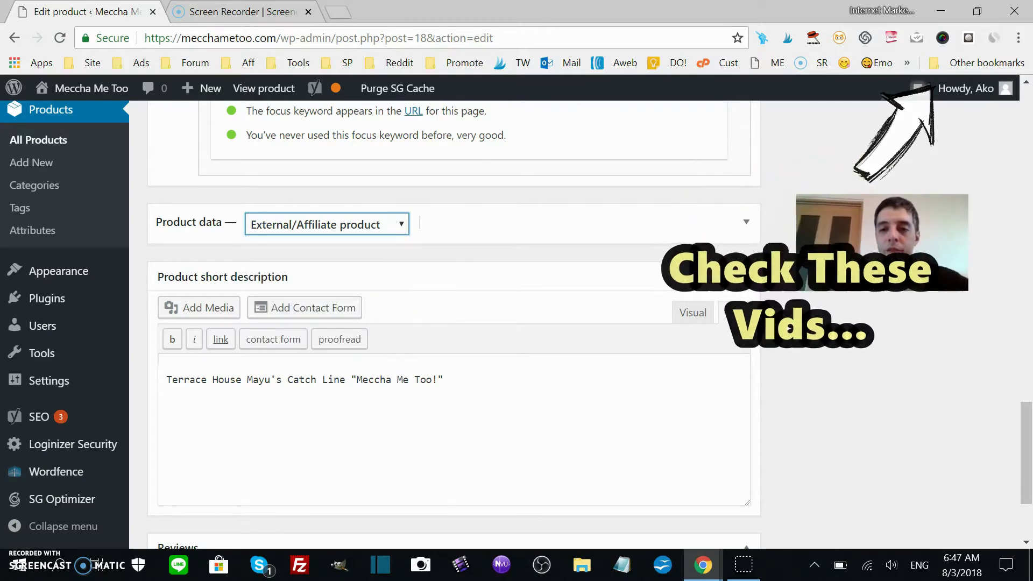
left_click(746, 222)
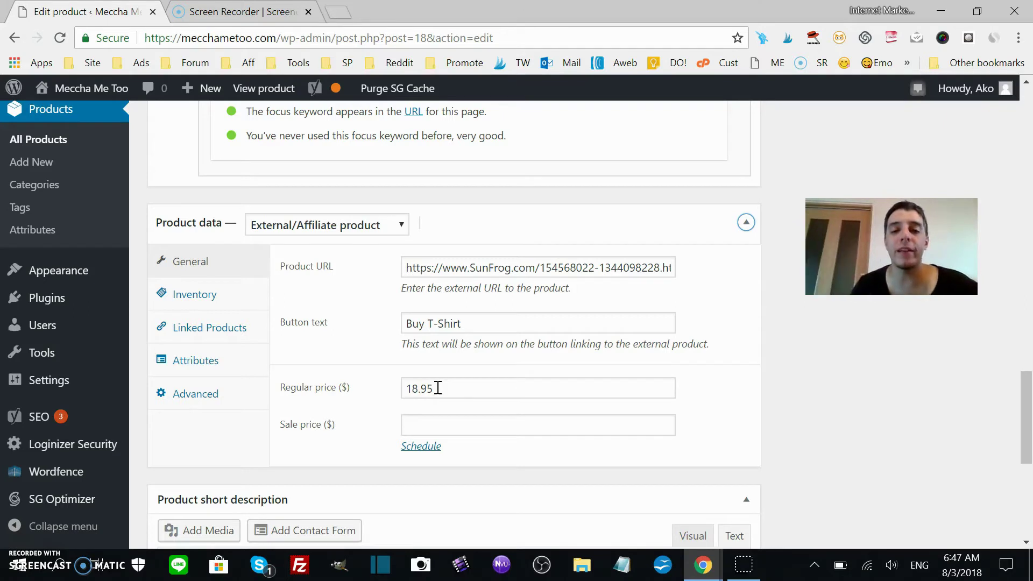
- Open the external SunFrog product URL in a new tab and check the shirt's price there
triple_click(515, 269)
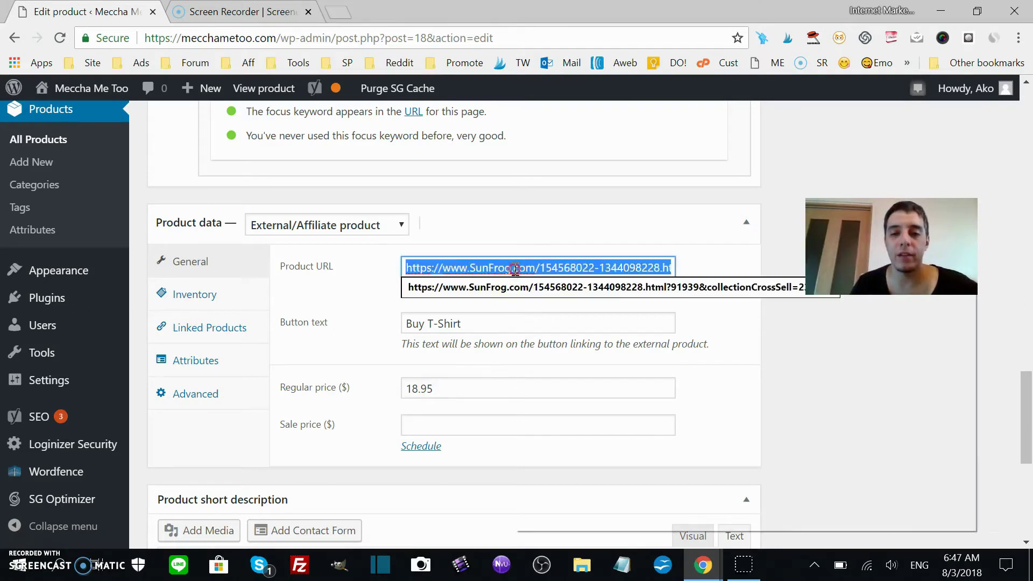
right_click(515, 269)
left_click(592, 380)
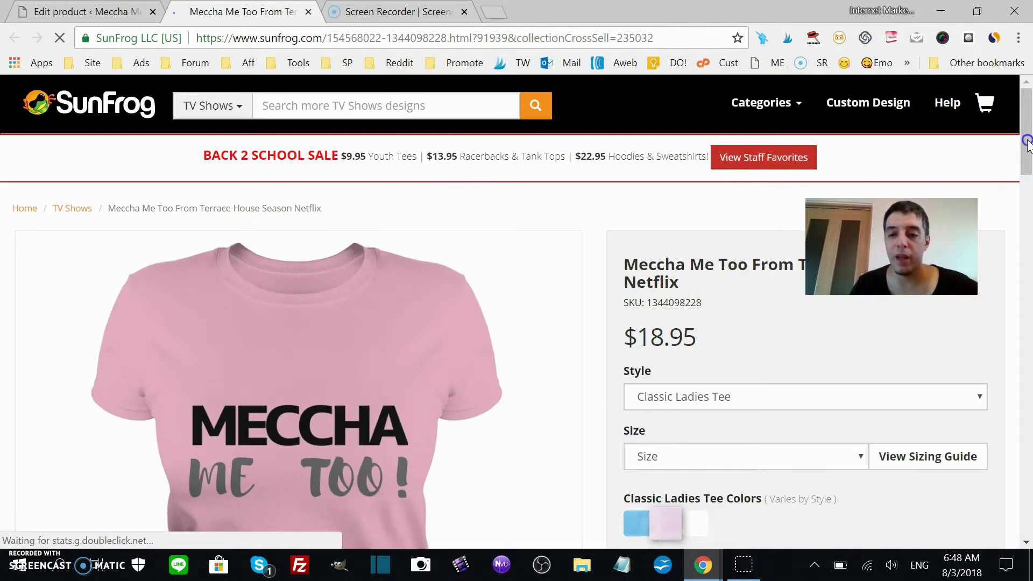
left_click_drag(1028, 177, 1029, 133)
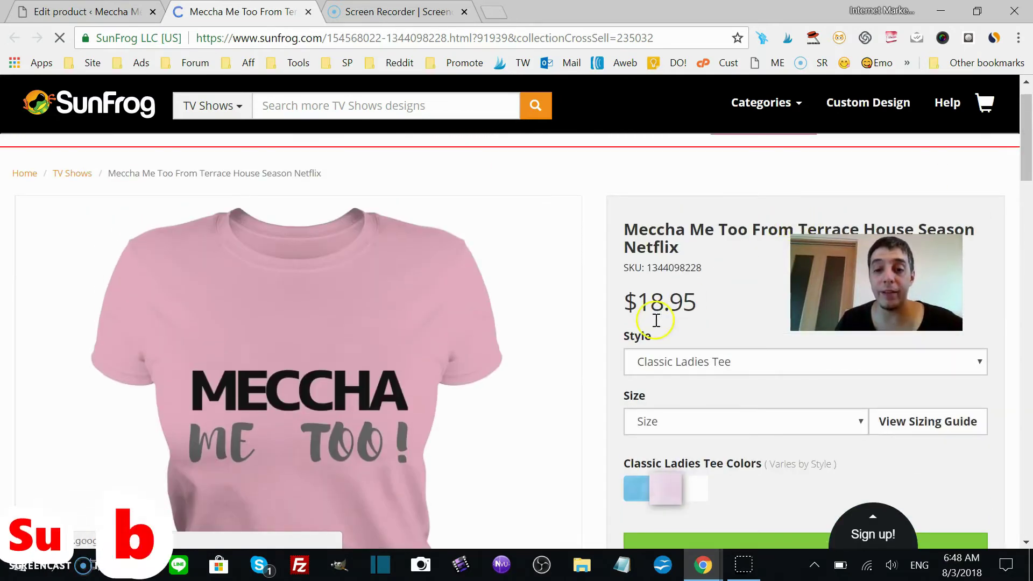
left_click_drag(642, 304, 697, 303)
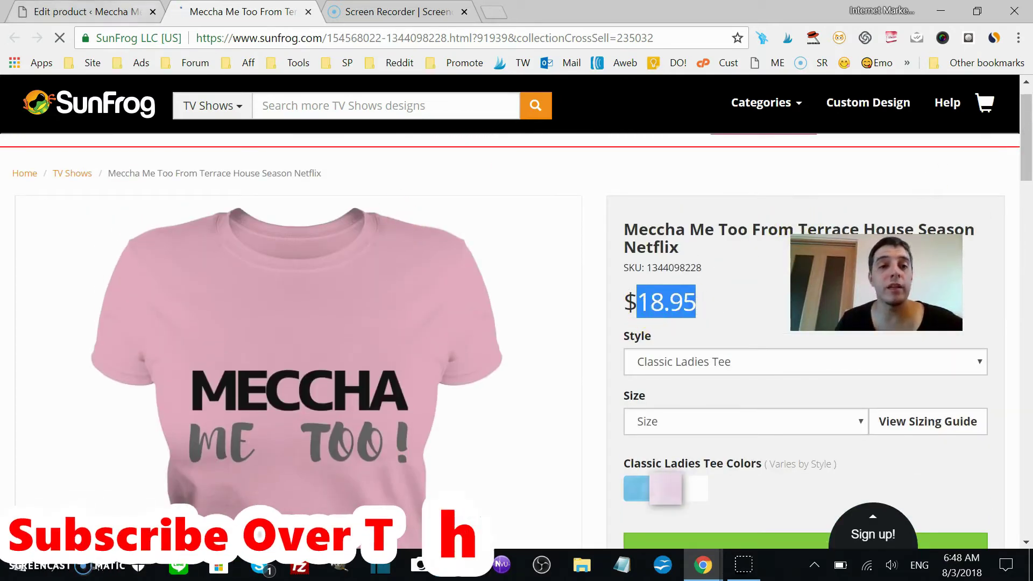
- Return to the product editor and check the regular price against the SunFrog listing
left_click(134, 12)
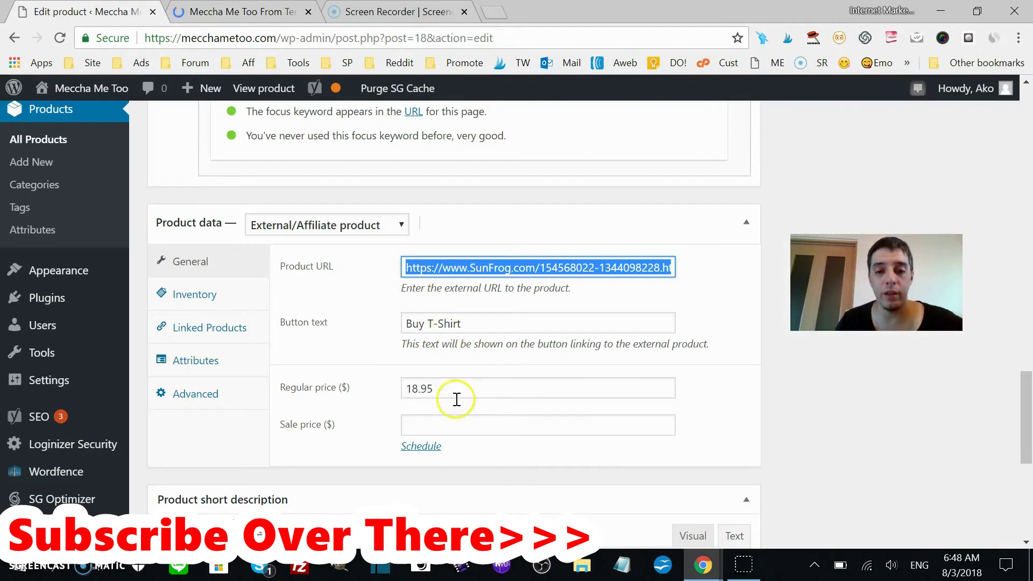
left_click(443, 389)
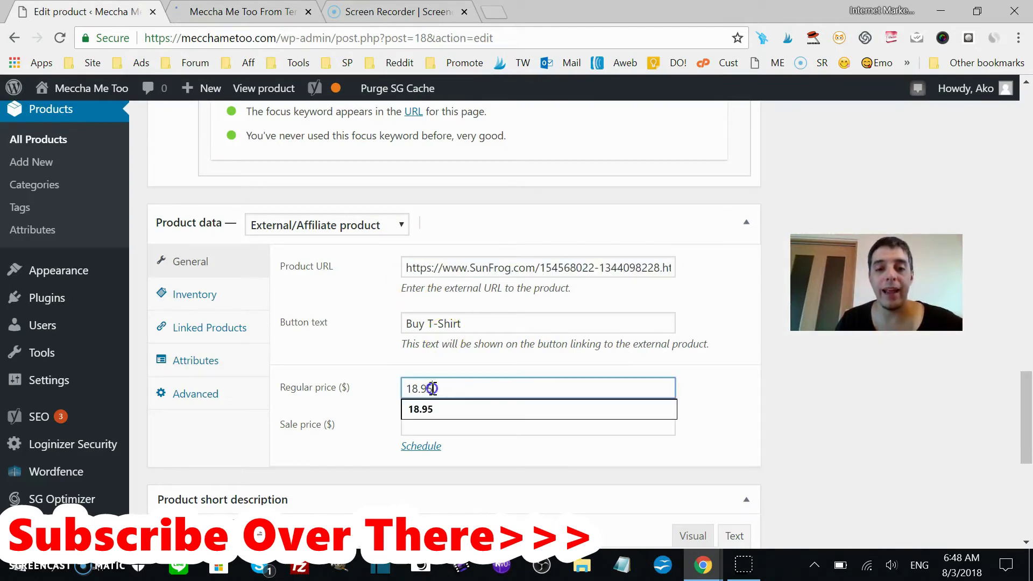
double_click(432, 388)
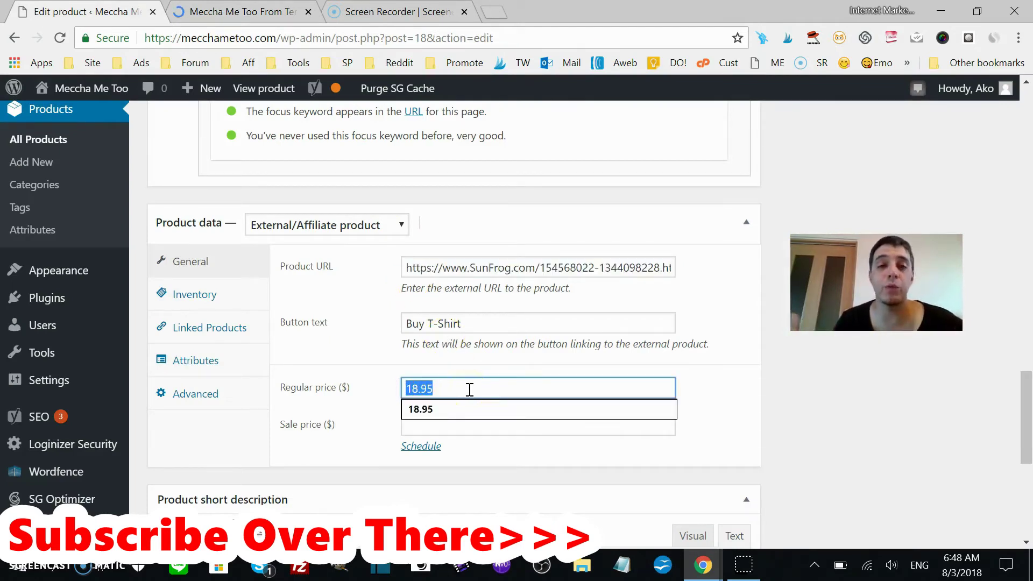
- Compare the product image in the editor with the shirt picture on the SunFrog page
left_click_drag(1021, 409, 1029, 238)
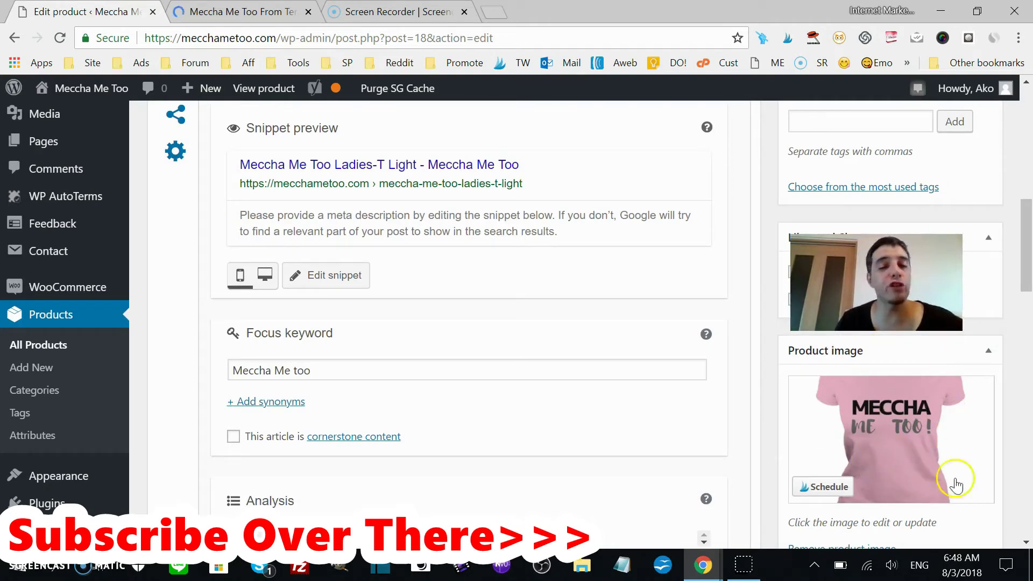
left_click(854, 422)
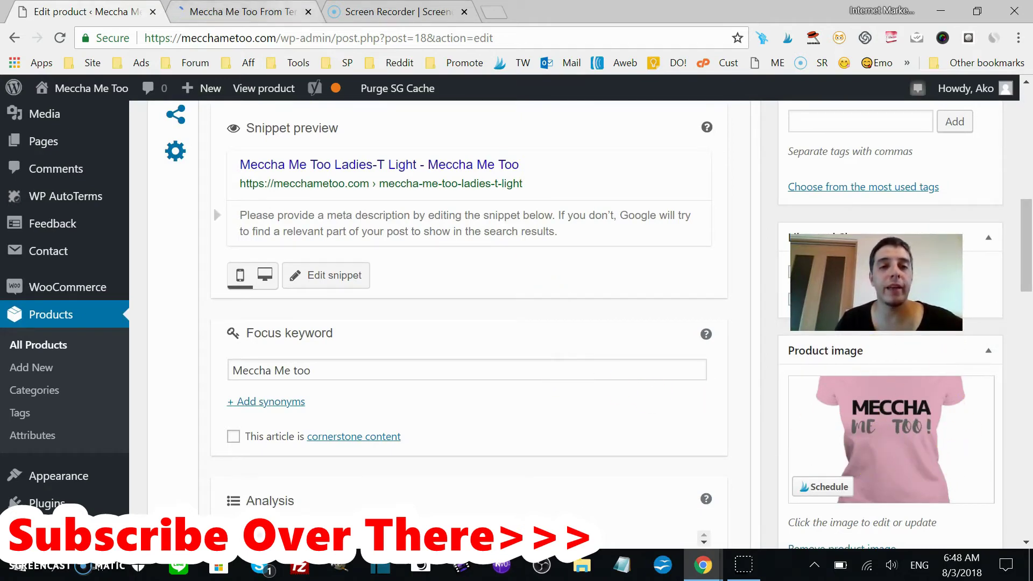
key("ctrl+Tab")
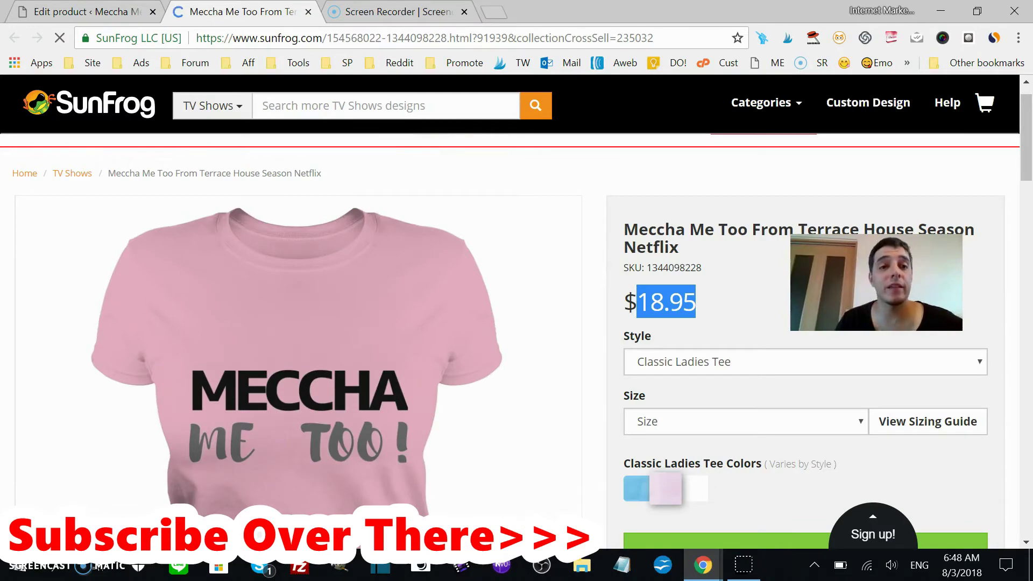
key("ctrl+shift+Tab")
- Examine the product short description and the publishing options for updating the product
left_click(1027, 294)
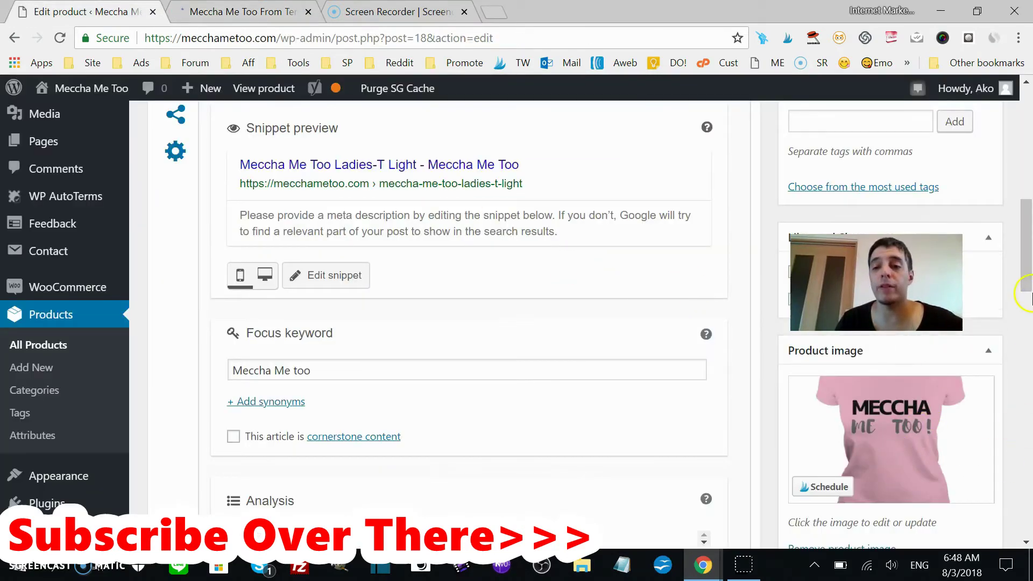
left_click_drag(1027, 294, 1029, 452)
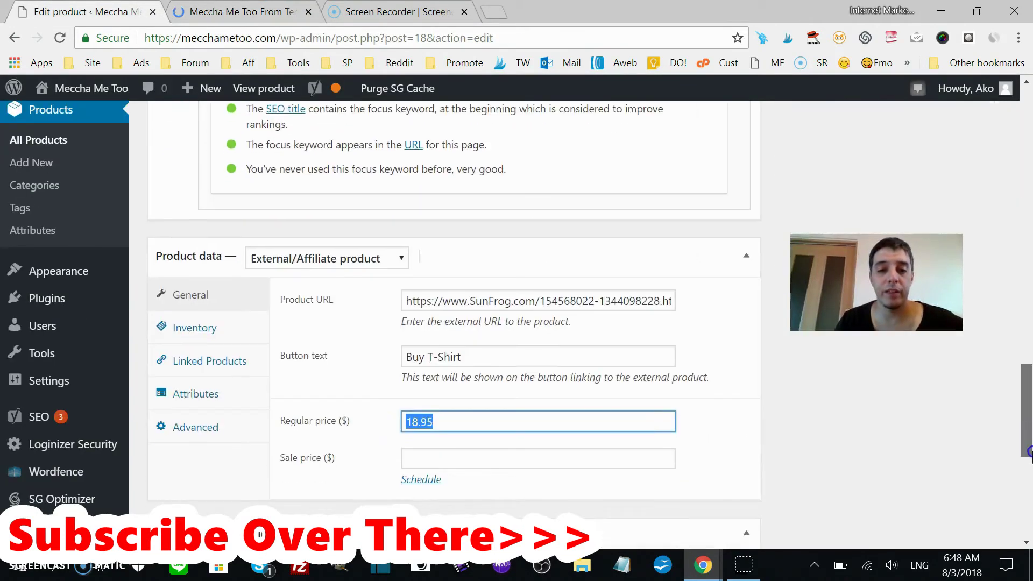
left_click_drag(1028, 411, 1028, 490)
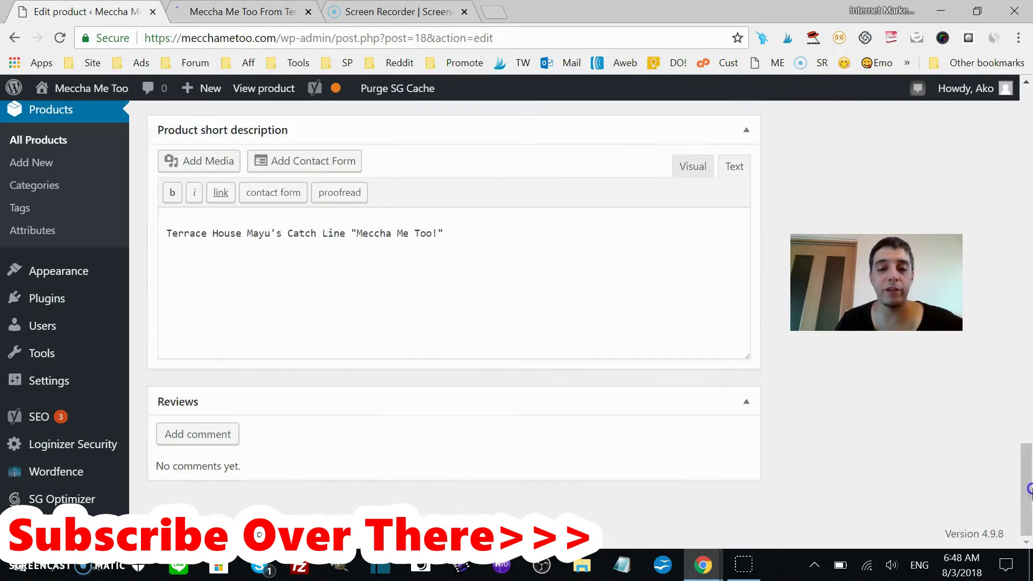
left_click(276, 236)
left_click_drag(1027, 473, 1028, 170)
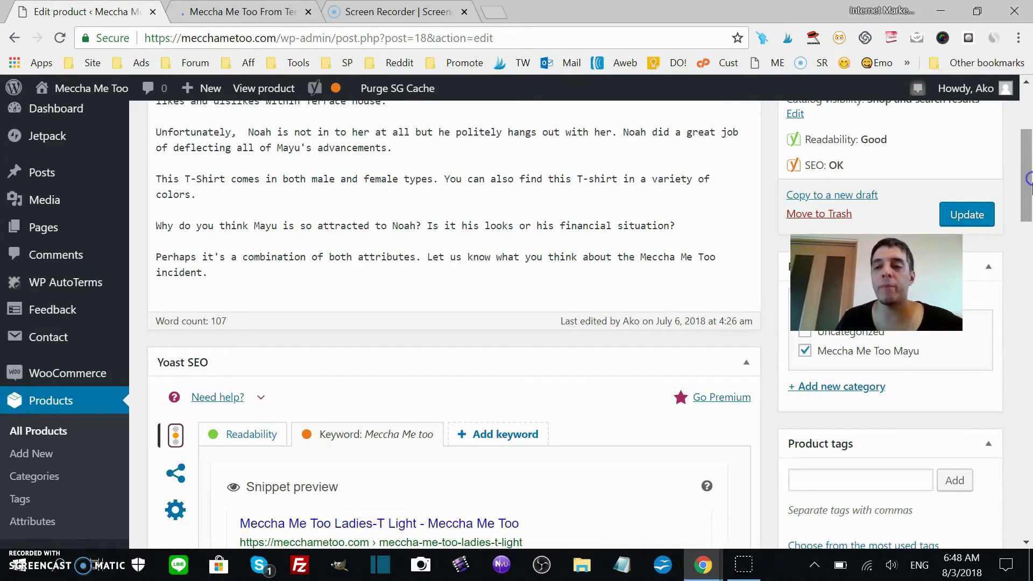
left_click(976, 225)
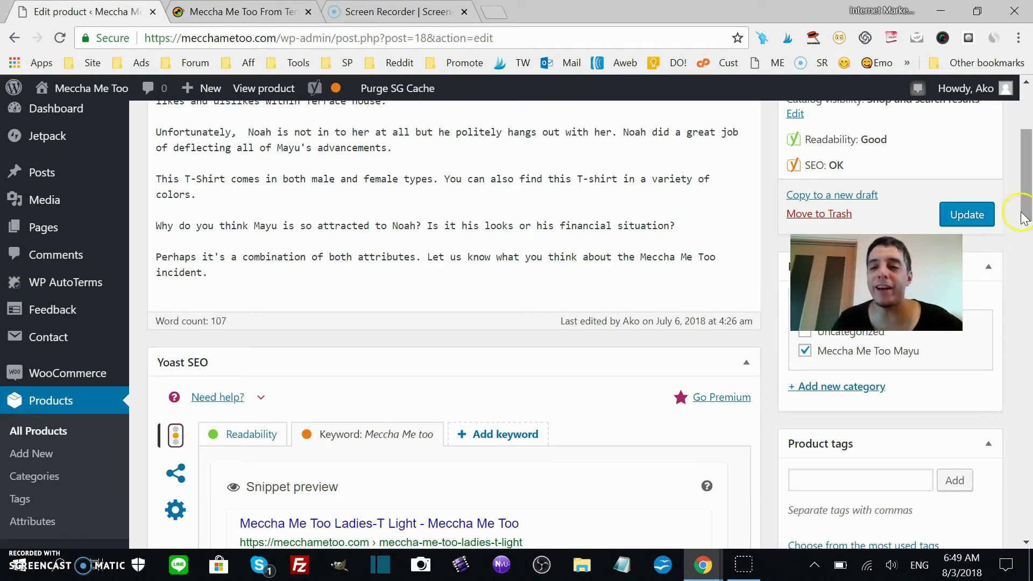
- Switch the product type to Simple product and set it back to External/Affiliate product
left_click_drag(1028, 193, 1028, 448)
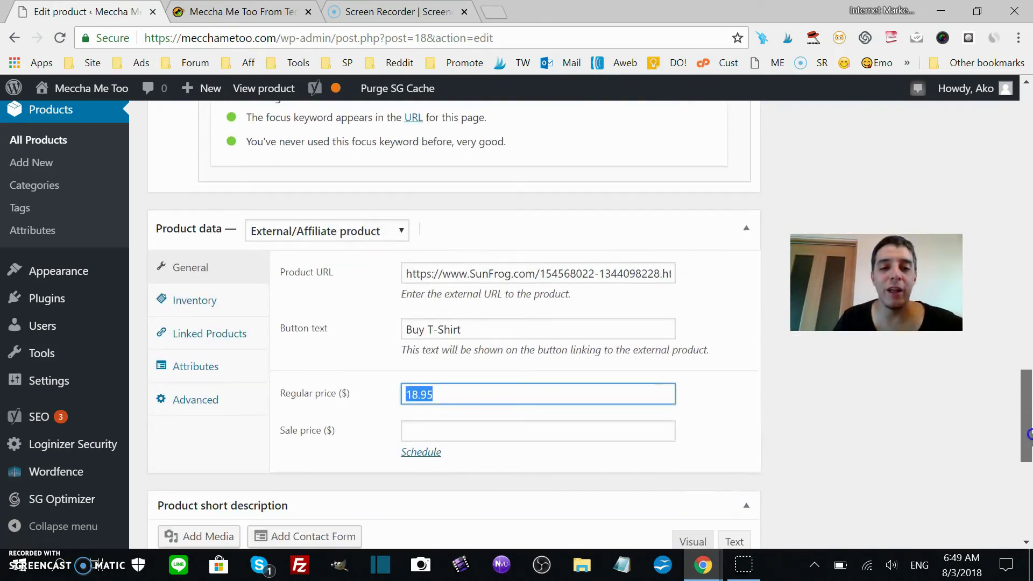
left_click(386, 236)
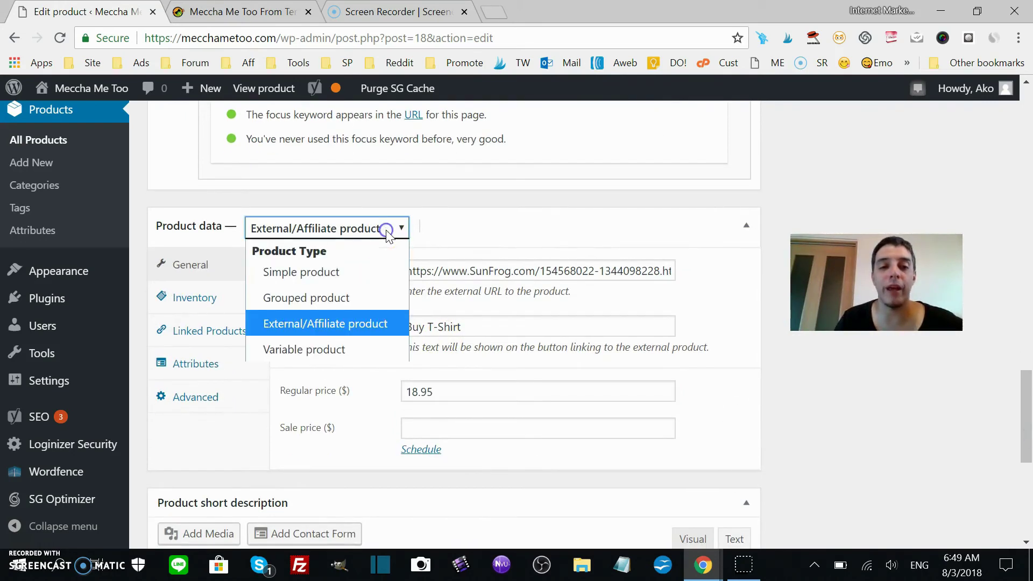
left_click(352, 270)
left_click(357, 231)
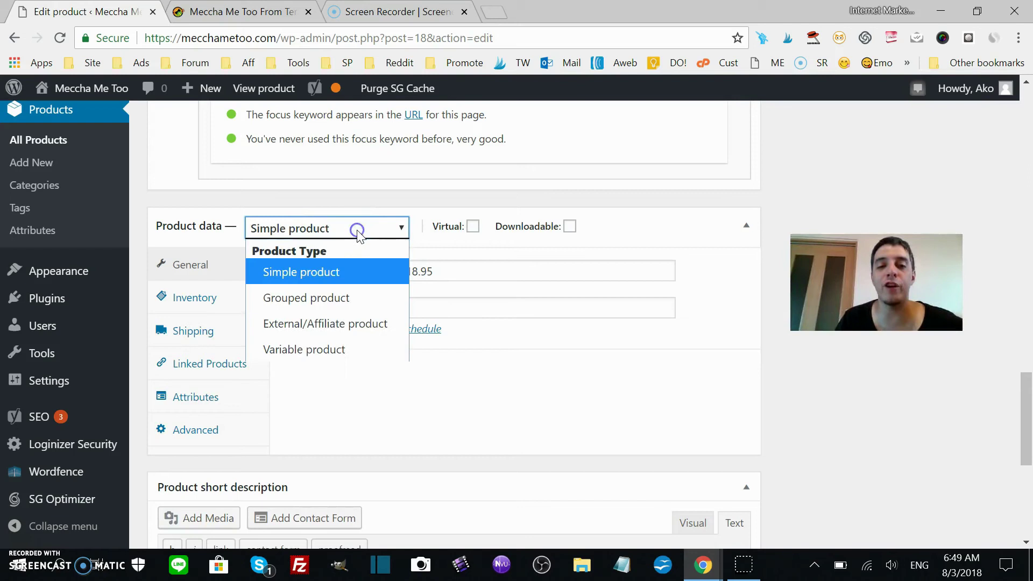
left_click(342, 324)
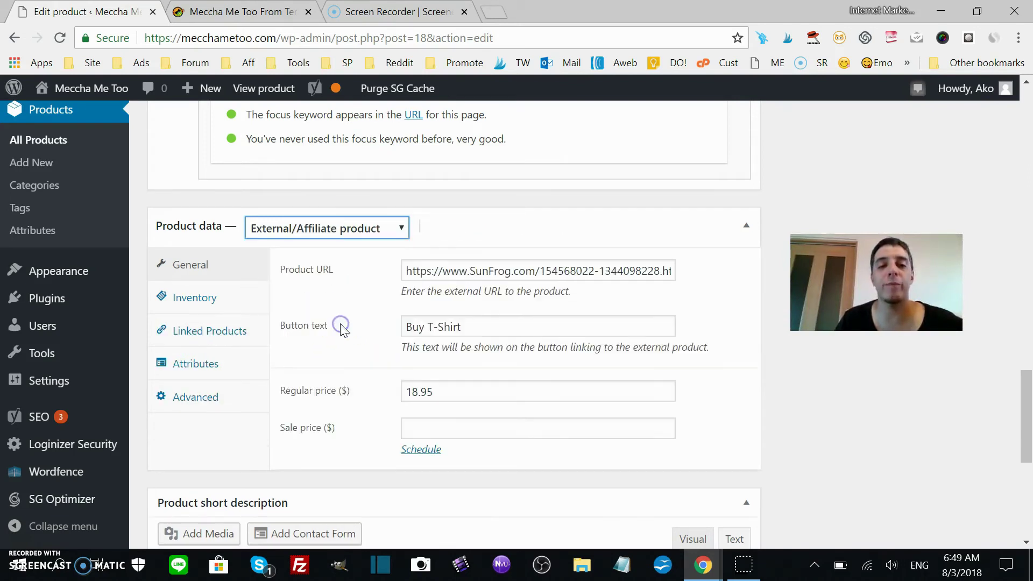